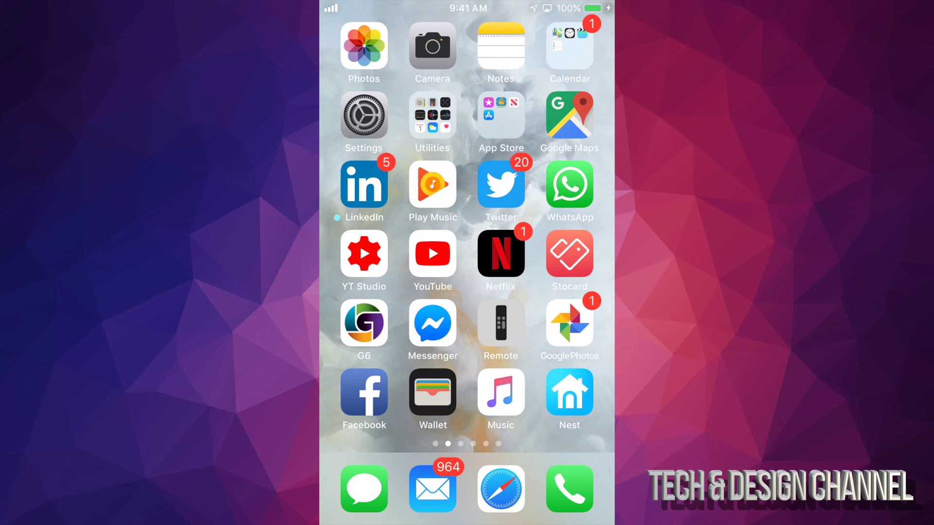
Step: Open the Settings app from the home screen
{"action": "left_click", "coordinate": [364, 116]}
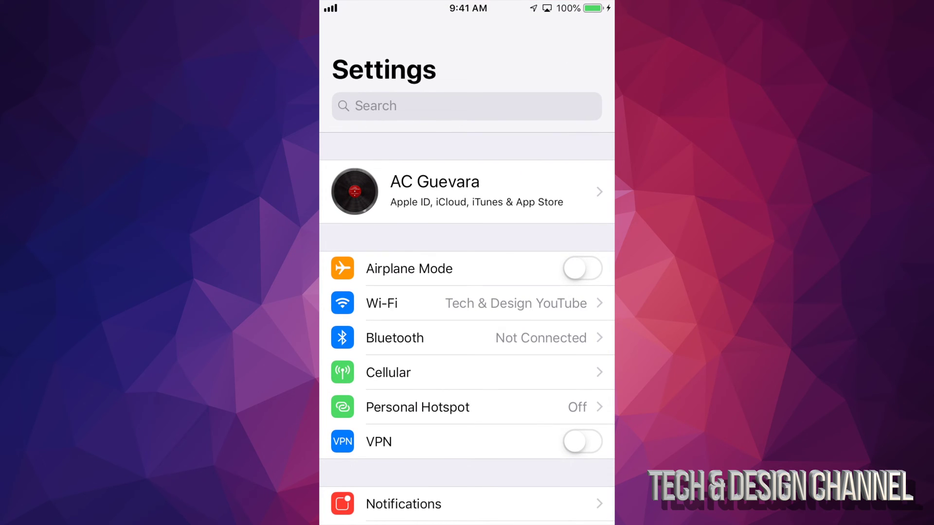
{"action": "scroll", "coordinate": [467, 288], "scroll_direction": "down", "scroll_amount": 5}
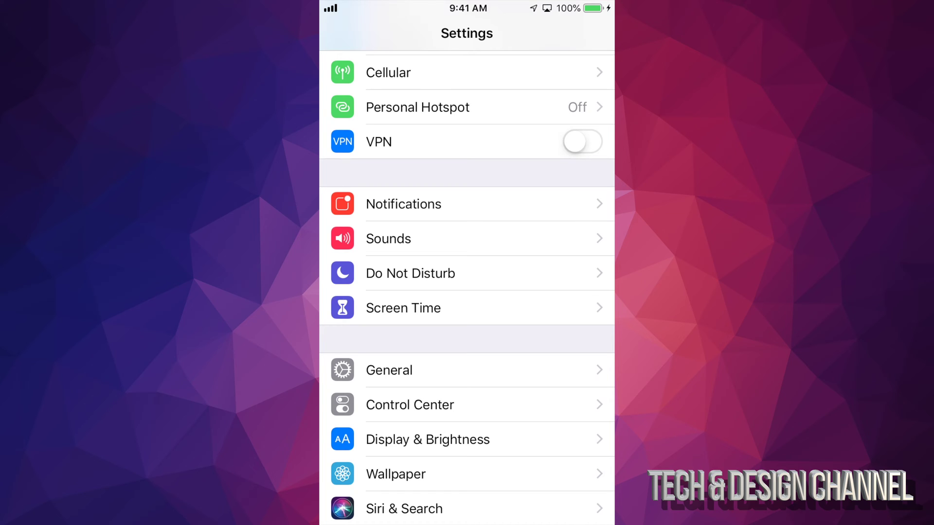
Step: Open the Screen Time page from the Settings list
{"action": "left_click", "coordinate": [403, 308]}
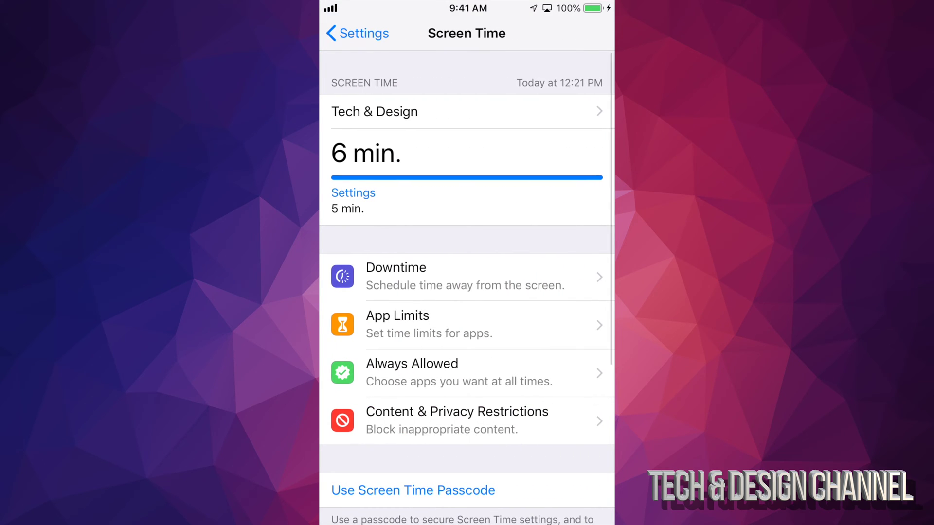
{"action": "scroll", "coordinate": [467, 287], "scroll_direction": "down", "scroll_amount": 3}
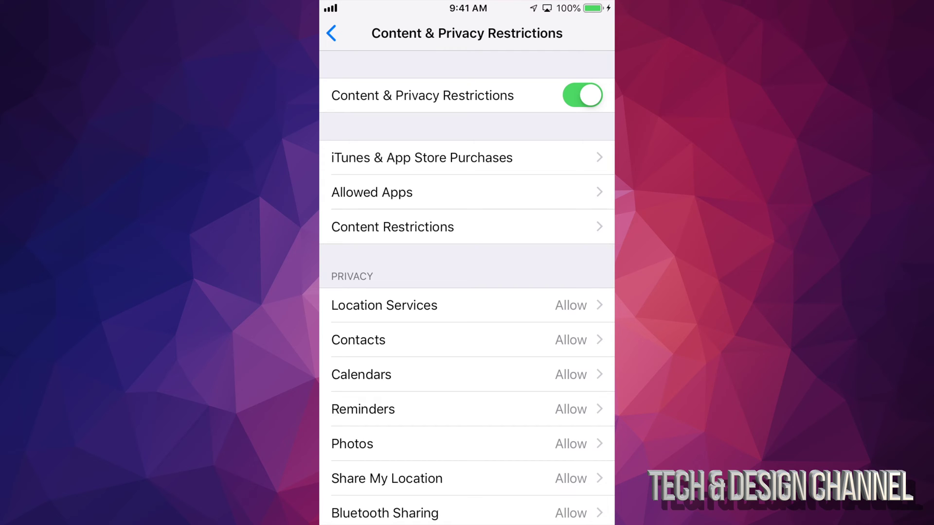
Step: Open Deleting Apps under iTunes & App Store Purchases, then return to the purchases list
{"action": "left_click", "coordinate": [422, 158]}
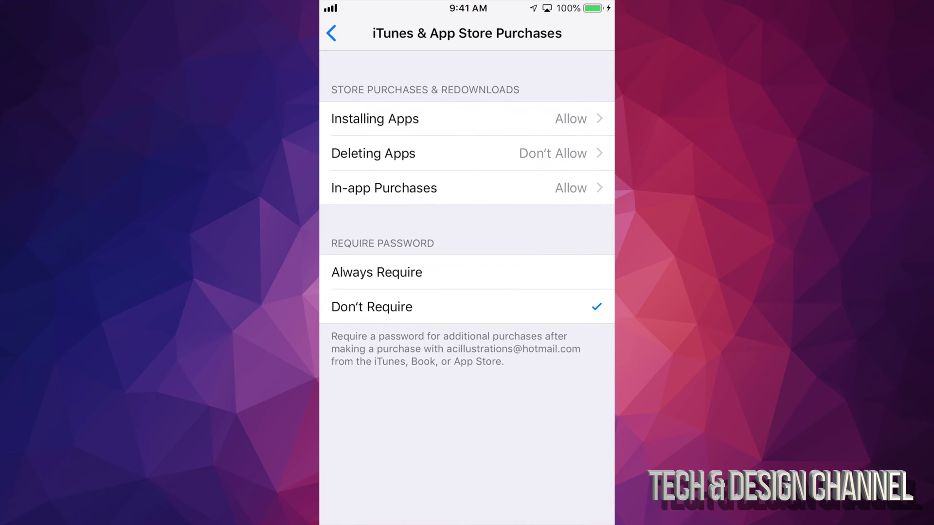
{"action": "left_click", "coordinate": [373, 146]}
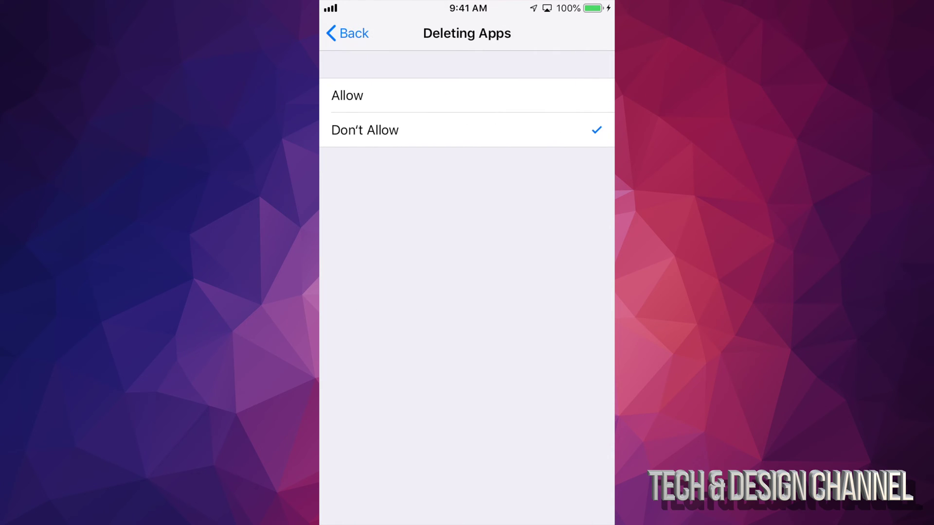
{"action": "left_click", "coordinate": [347, 33]}
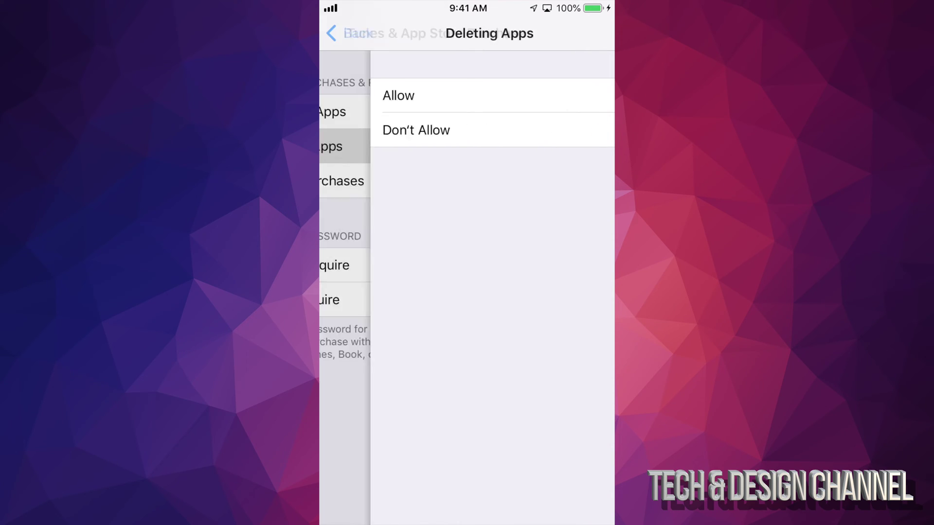